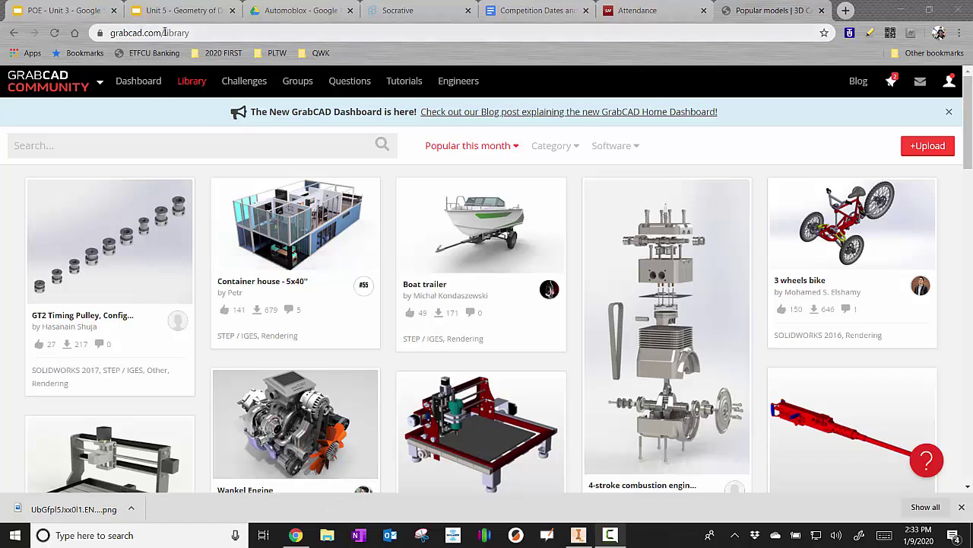
Step: Search the GrabCAD library for 'eiffel tower' and browse the model results
{"action": "left_click", "coordinate": [160, 143]}
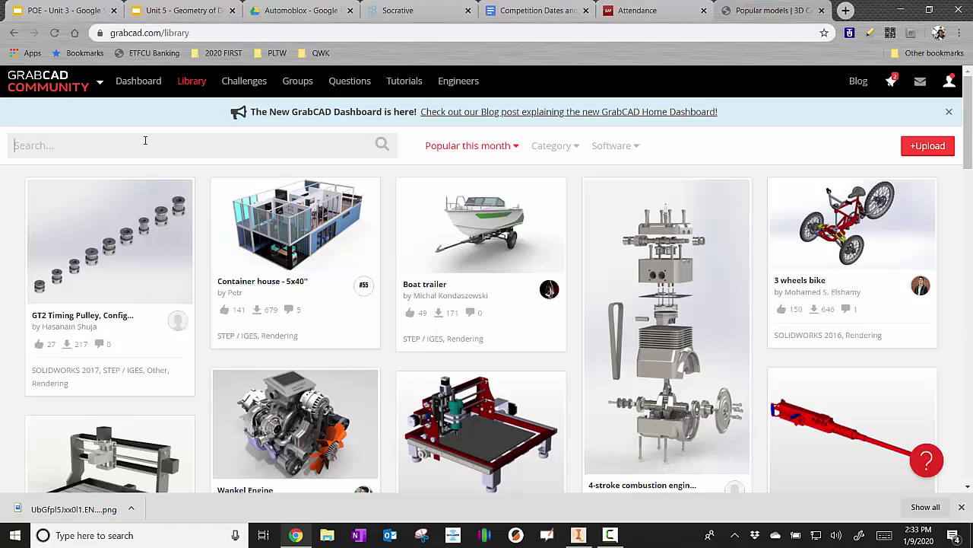
{"action": "type", "text": "eiffel tower"}
{"action": "key", "text": "Return"}
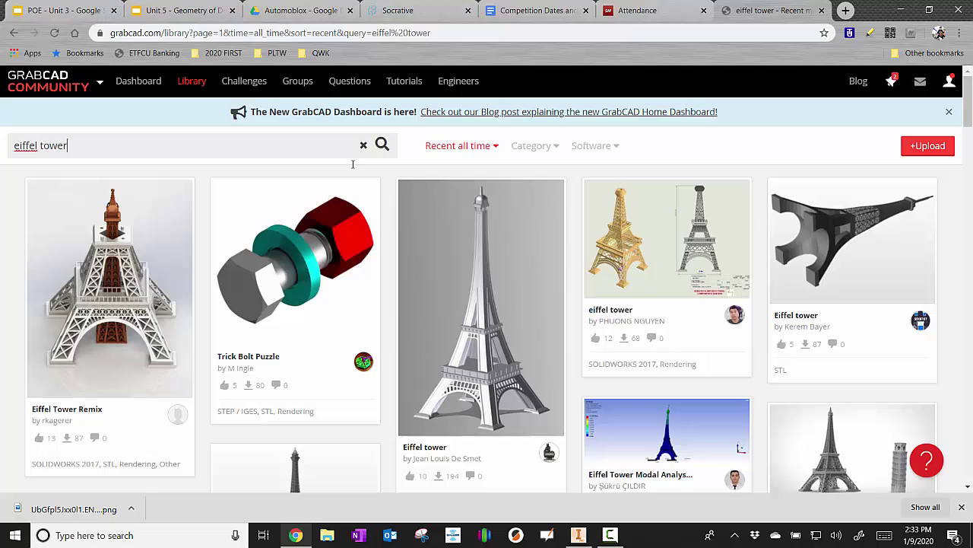
{"action": "scroll", "coordinate": [779, 308], "scroll_direction": "down", "scroll_amount": 3}
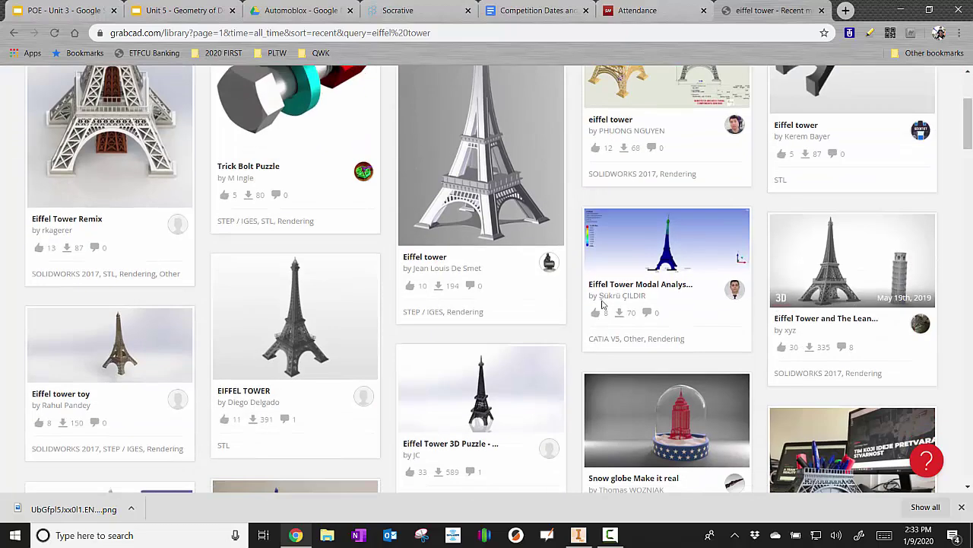
{"action": "scroll", "coordinate": [598, 305], "scroll_direction": "up", "scroll_amount": 3}
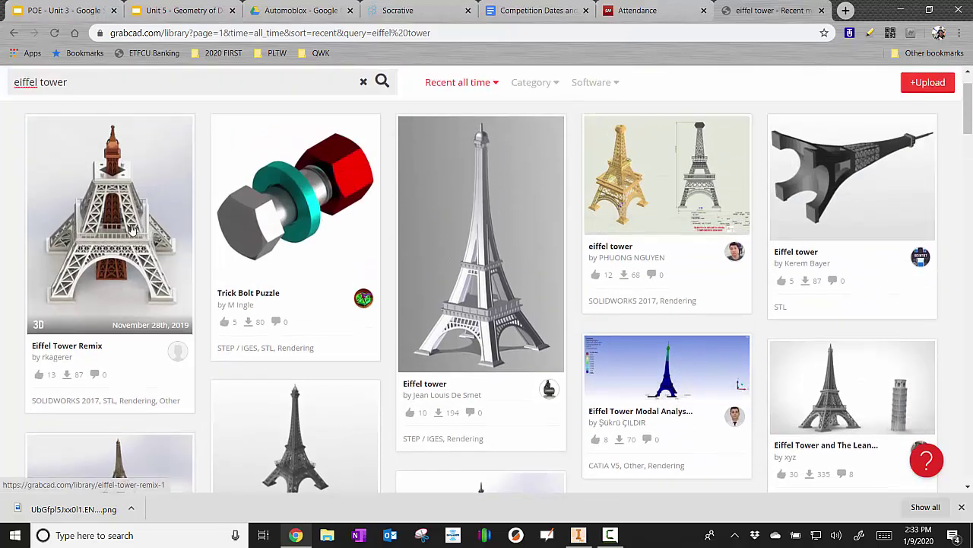
{"action": "scroll", "coordinate": [463, 376], "scroll_direction": "down", "scroll_amount": 3}
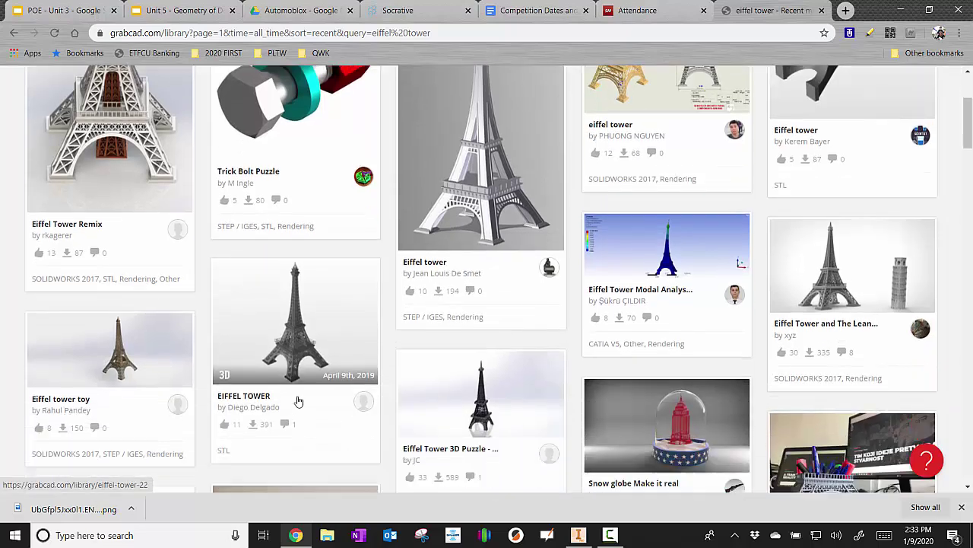
{"action": "scroll", "coordinate": [568, 384], "scroll_direction": "down", "scroll_amount": 3}
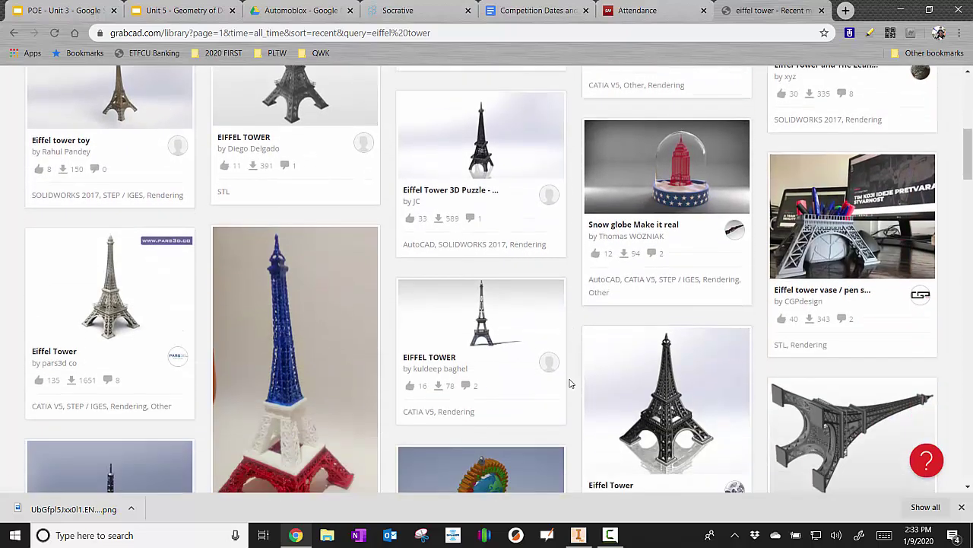
{"action": "scroll", "coordinate": [570, 384], "scroll_direction": "up", "scroll_amount": 5}
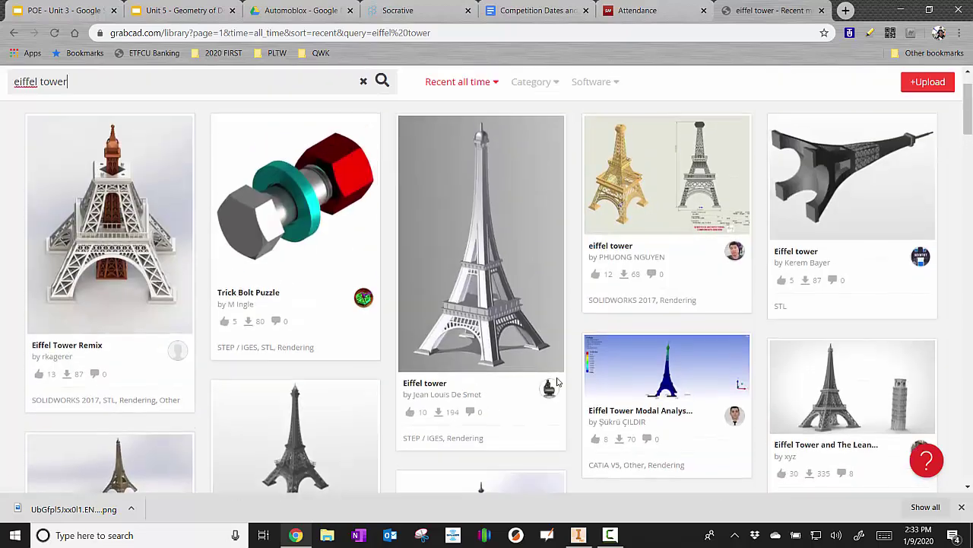
Step: Download the files of the Eiffel tower (STEP / IGES) model from its page
{"action": "left_click", "coordinate": [484, 261]}
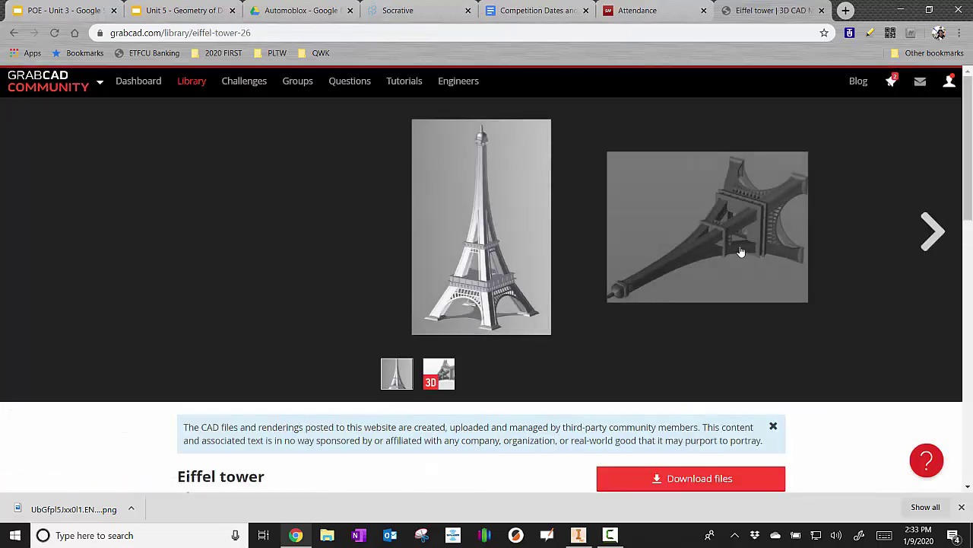
{"action": "scroll", "coordinate": [748, 252], "scroll_direction": "down", "scroll_amount": 2}
{"action": "scroll", "coordinate": [748, 252], "scroll_direction": "down", "scroll_amount": 3}
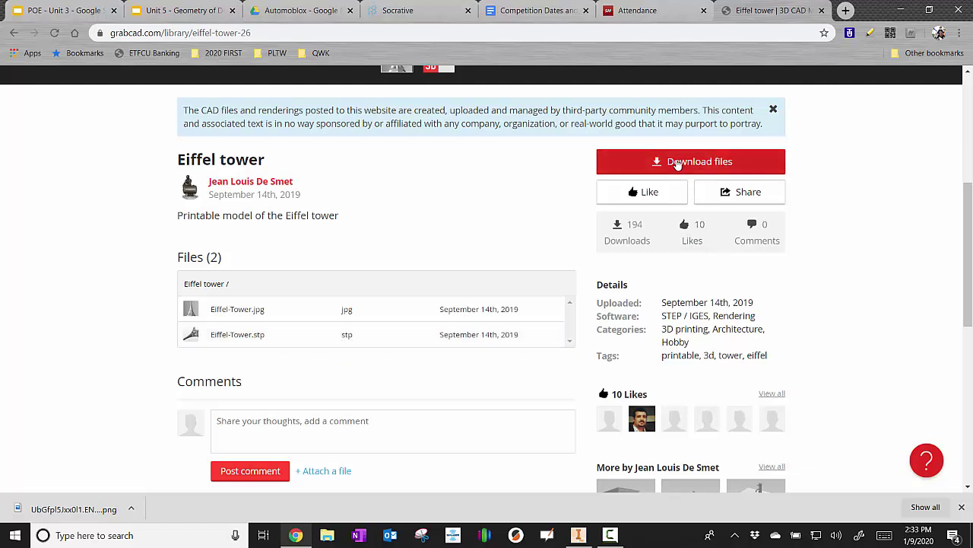
{"action": "left_click", "coordinate": [678, 164]}
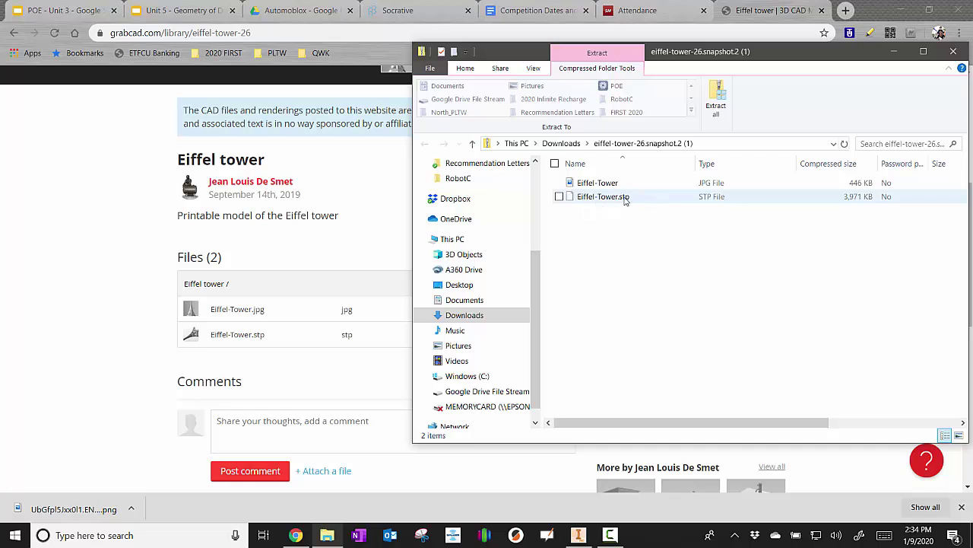
Step: Cut Eiffel-Tower.stp from the zip archive and paste it onto the Desktop
{"action": "left_click", "coordinate": [625, 199]}
{"action": "right_click", "coordinate": [624, 198]}
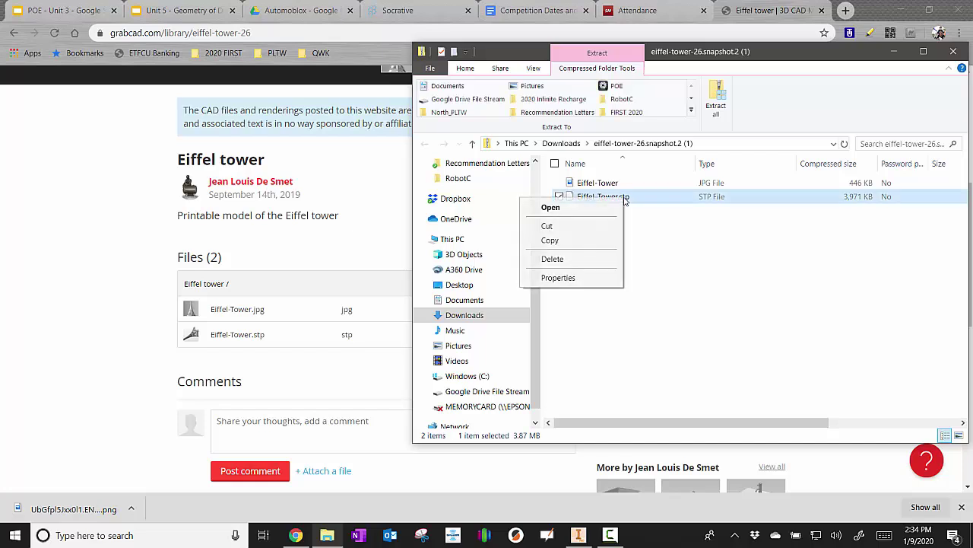
{"action": "left_click", "coordinate": [569, 228]}
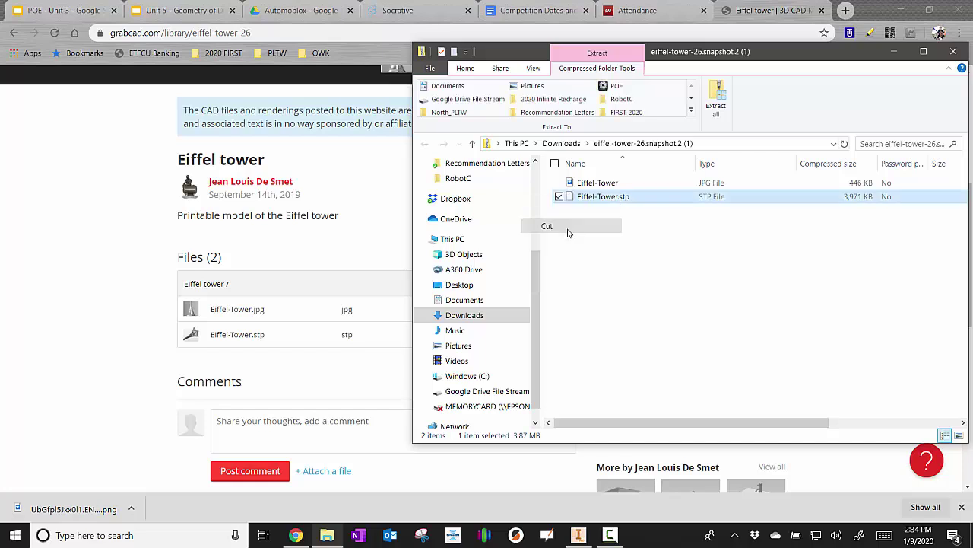
{"action": "scroll", "coordinate": [472, 228], "scroll_direction": "up", "scroll_amount": 4}
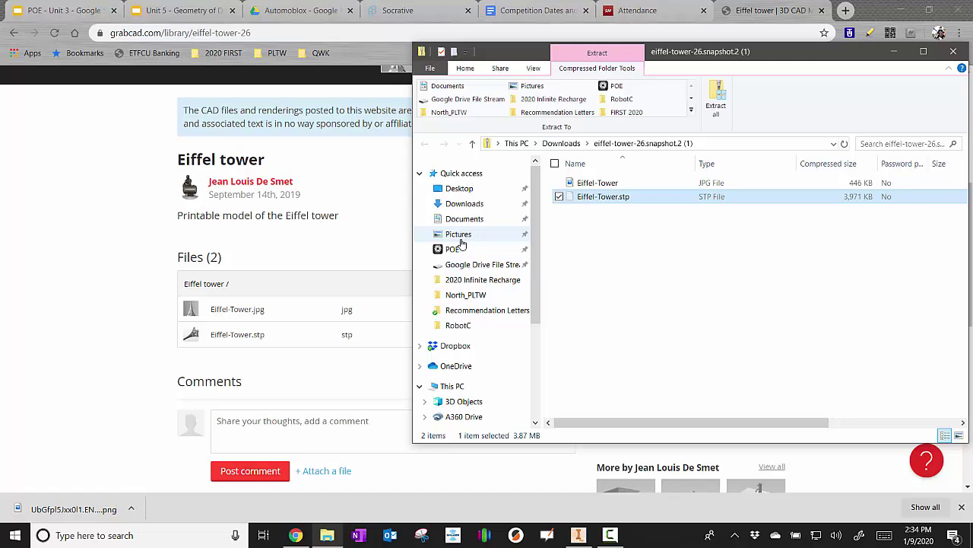
{"action": "left_click", "coordinate": [453, 192]}
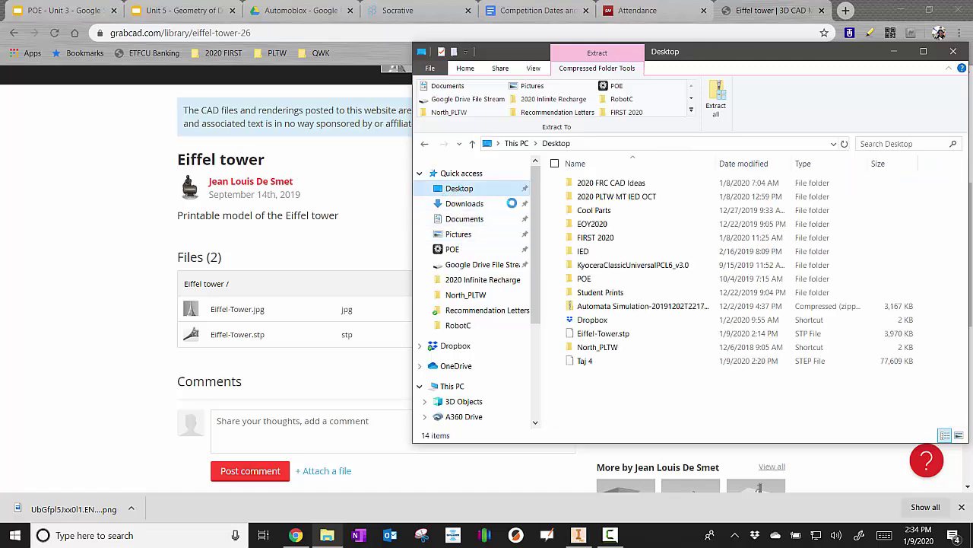
{"action": "right_click", "coordinate": [613, 403]}
{"action": "left_click", "coordinate": [590, 407]}
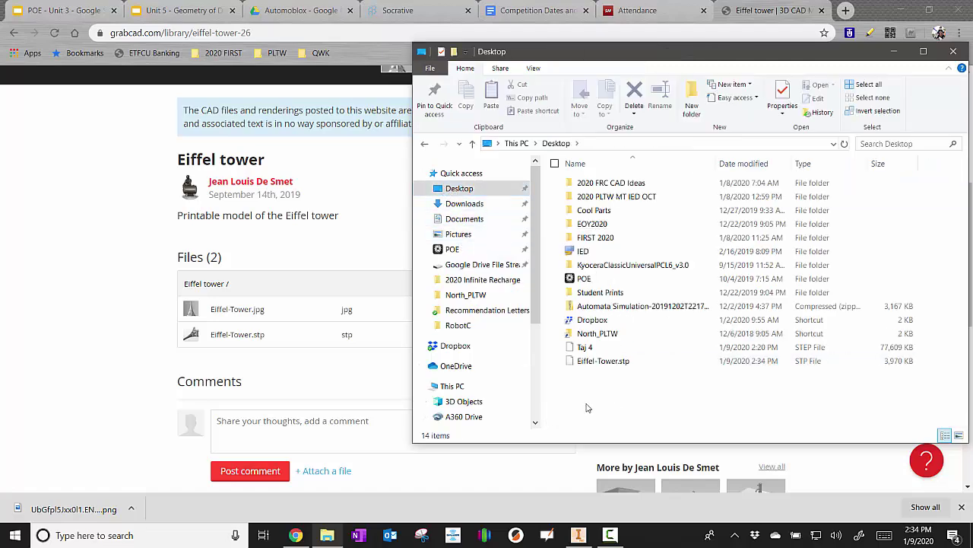
Step: In Inventor, create a new part from the Standard.ipt template
{"action": "left_click", "coordinate": [578, 534]}
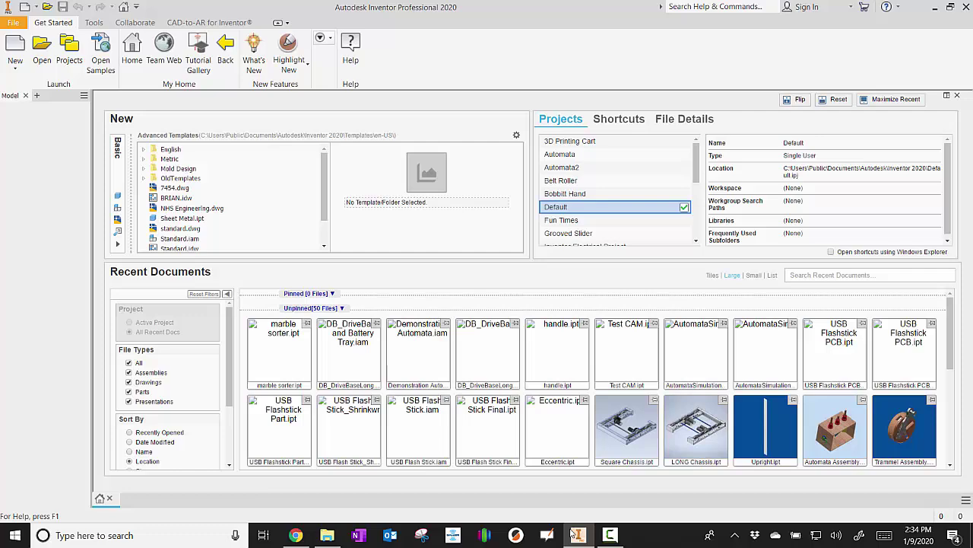
{"action": "left_click", "coordinate": [15, 47]}
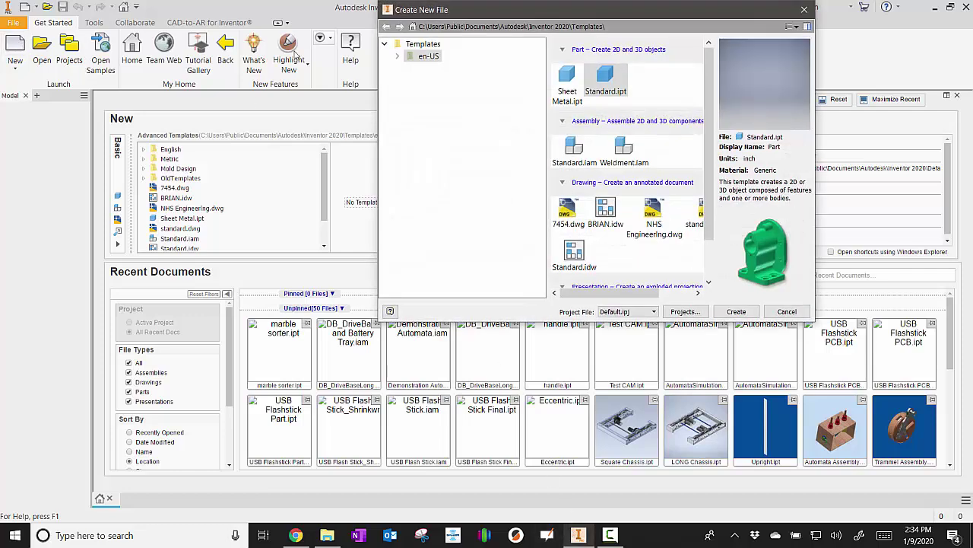
{"action": "left_click", "coordinate": [609, 76]}
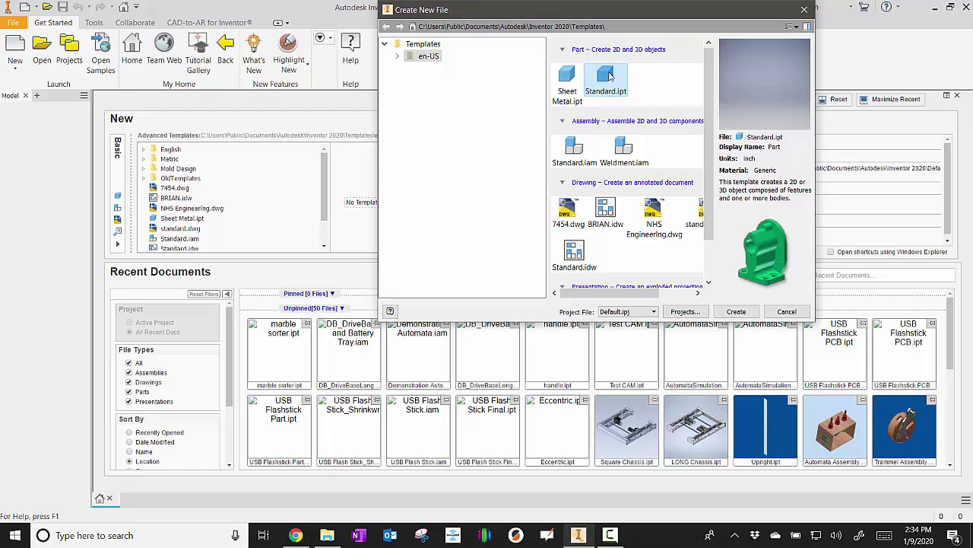
{"action": "double_click", "coordinate": [609, 76]}
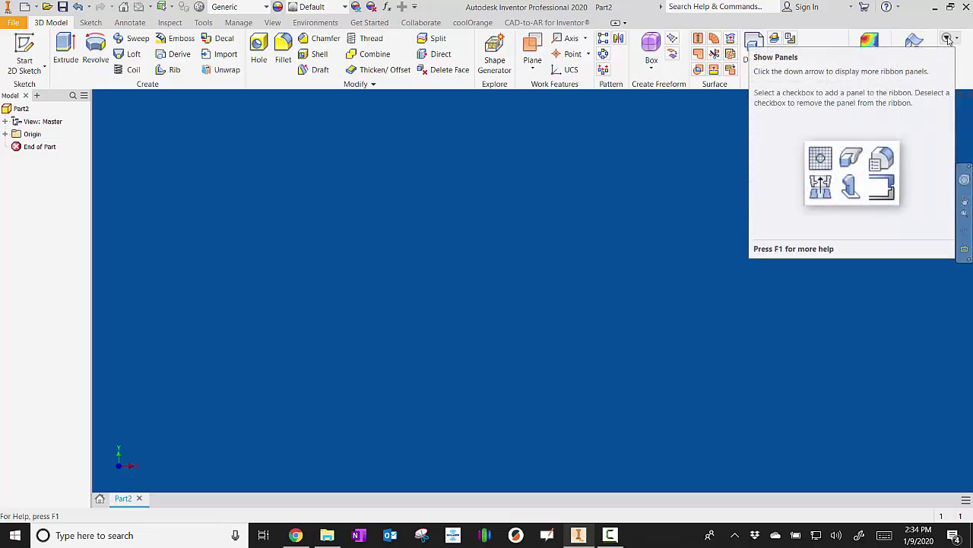
Step: Turn on the Insert panel in the 3D Model ribbon via Show Panels
{"action": "left_click", "coordinate": [958, 42]}
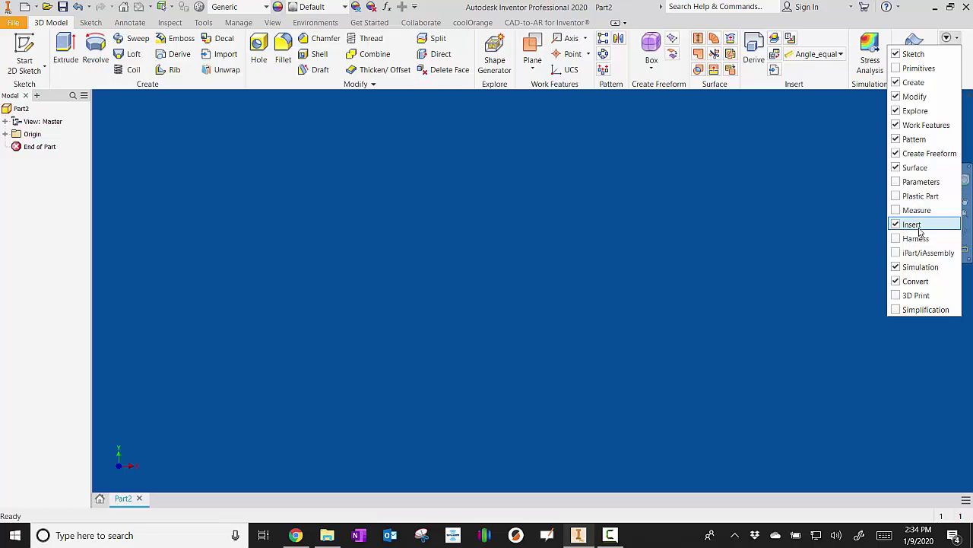
{"action": "left_click", "coordinate": [797, 88]}
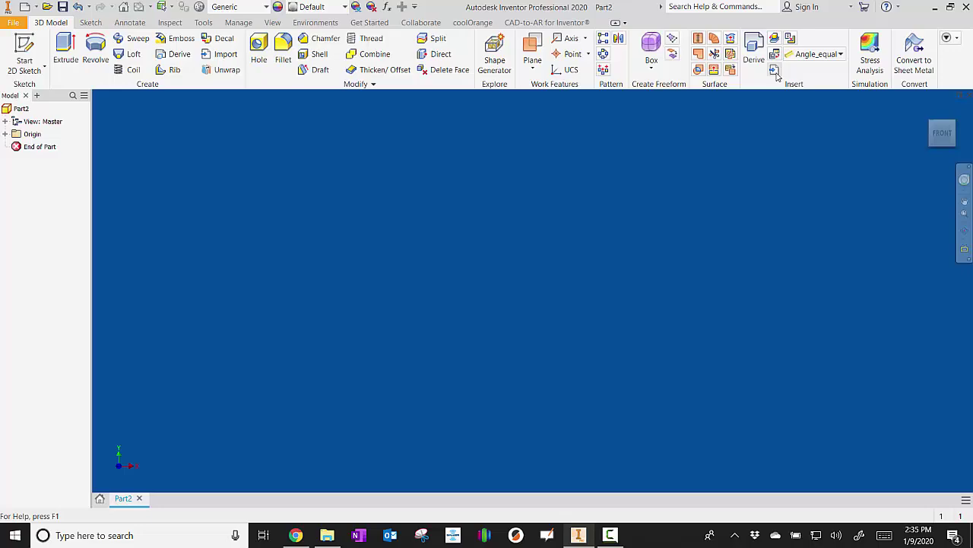
Step: Import Eiffel-Tower.stp into Part2 with the default import options
{"action": "left_click", "coordinate": [774, 70]}
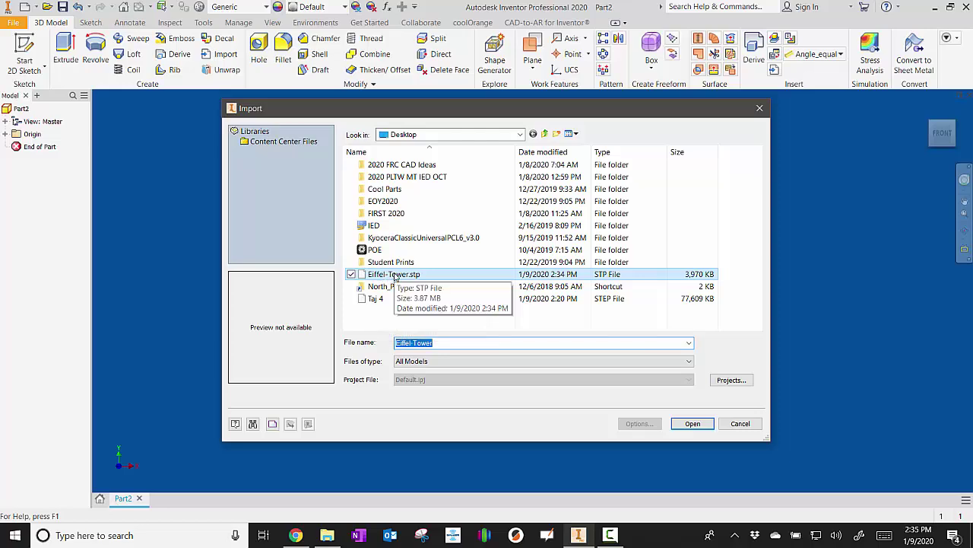
{"action": "left_click", "coordinate": [395, 277]}
{"action": "double_click", "coordinate": [395, 275]}
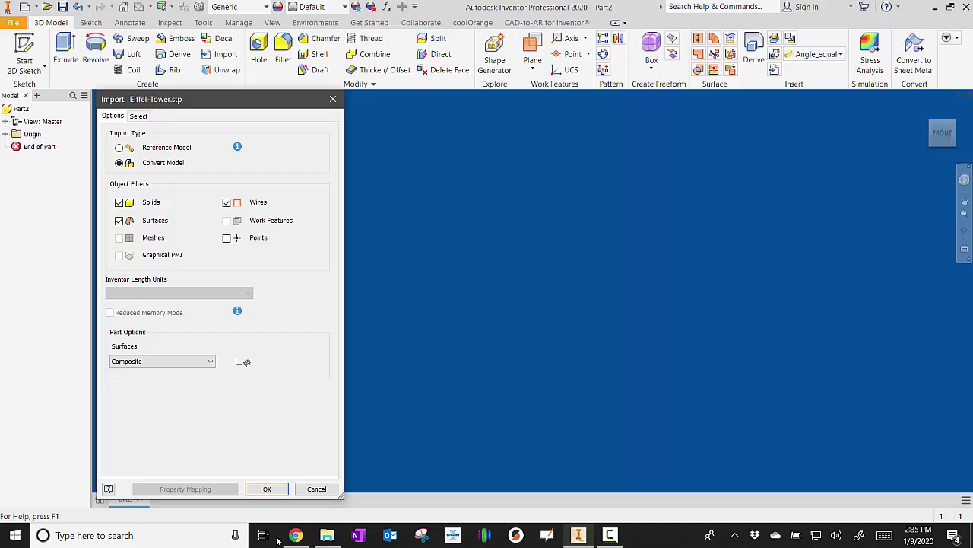
{"action": "left_click", "coordinate": [267, 489]}
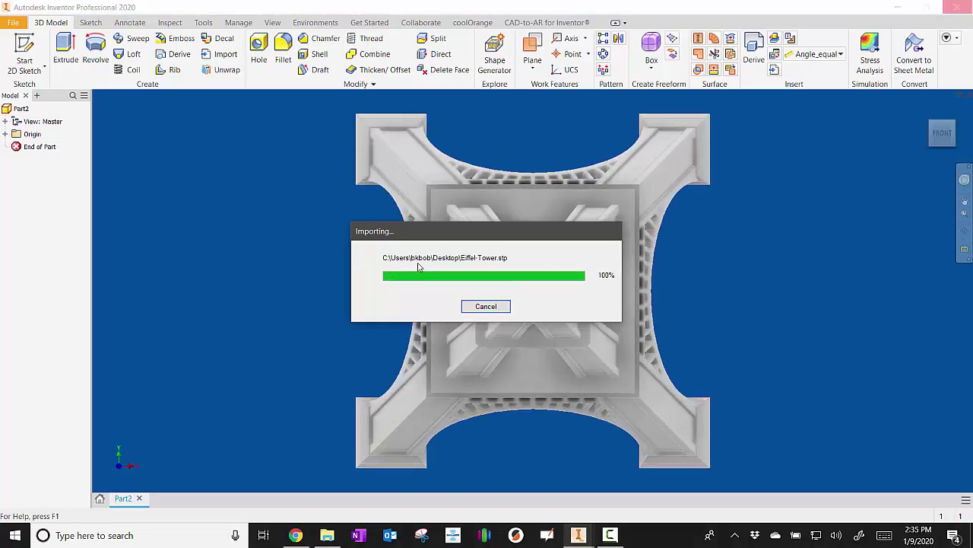
Step: Free-orbit the view so the Eiffel Tower stands upright, seen slightly from above
{"action": "left_click", "coordinate": [965, 230]}
{"action": "left_click_drag", "start_coordinate": [610, 292], "coordinate": [613, 202]}
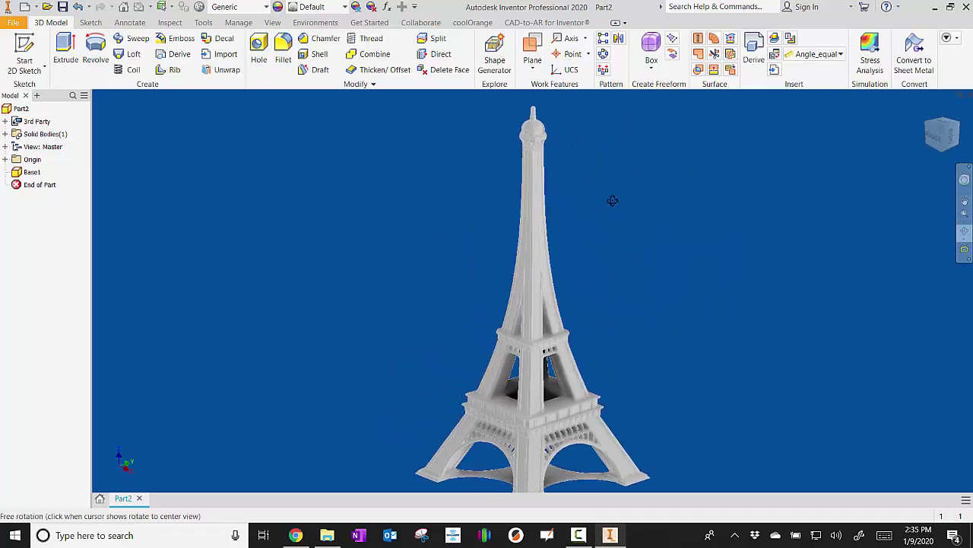
{"action": "scroll", "coordinate": [600, 176], "scroll_direction": "down", "scroll_amount": 3}
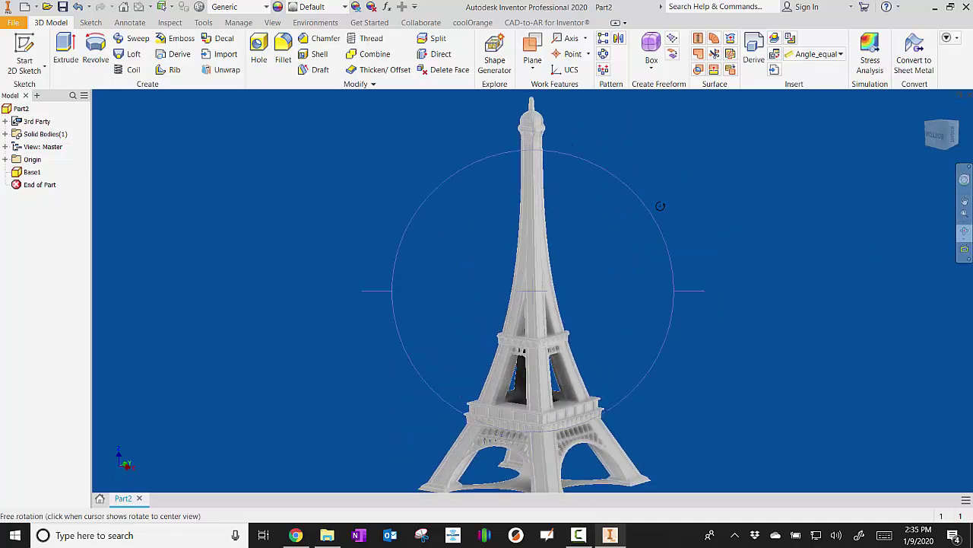
{"action": "left_click_drag", "start_coordinate": [615, 250], "coordinate": [612, 262]}
{"action": "scroll", "coordinate": [611, 262], "scroll_direction": "up", "scroll_amount": 2}
{"action": "scroll", "coordinate": [612, 262], "scroll_direction": "down", "scroll_amount": 1}
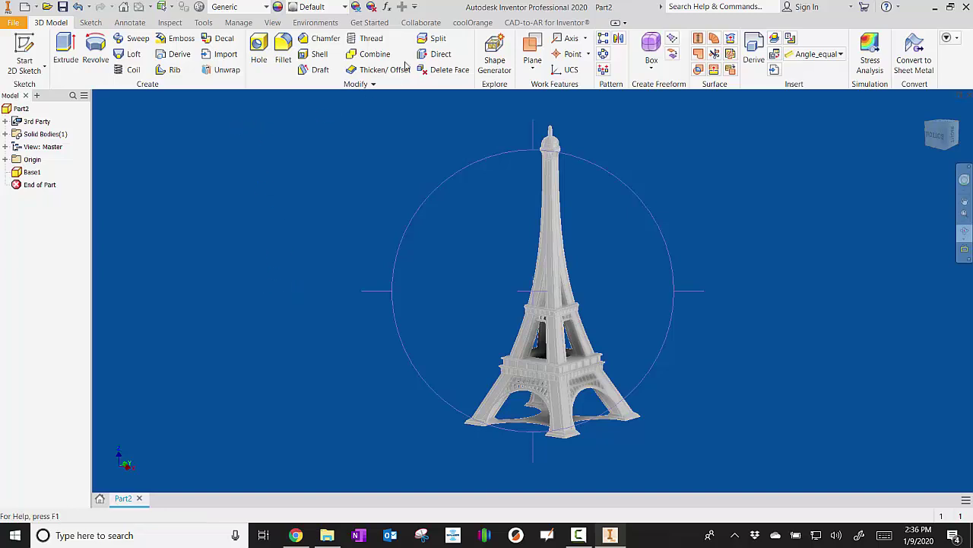
Step: Measure from the tower's tip to its base face, giving 116.055 in
{"action": "left_click", "coordinate": [204, 23]}
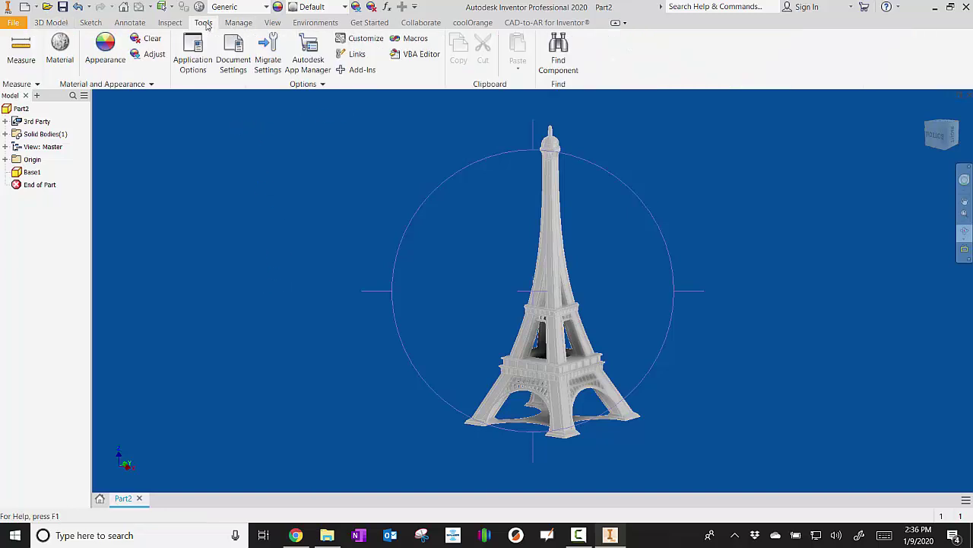
{"action": "left_click", "coordinate": [21, 48]}
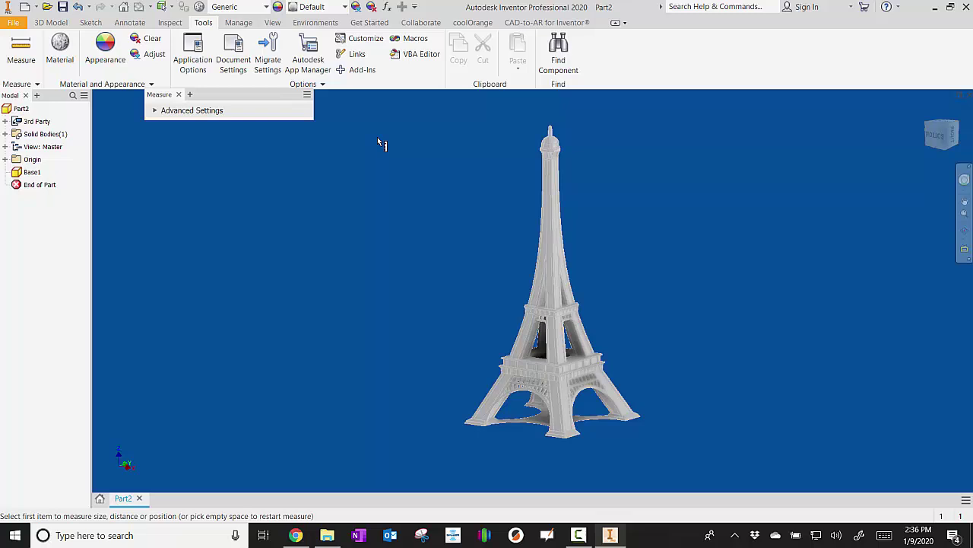
{"action": "left_click", "coordinate": [549, 124]}
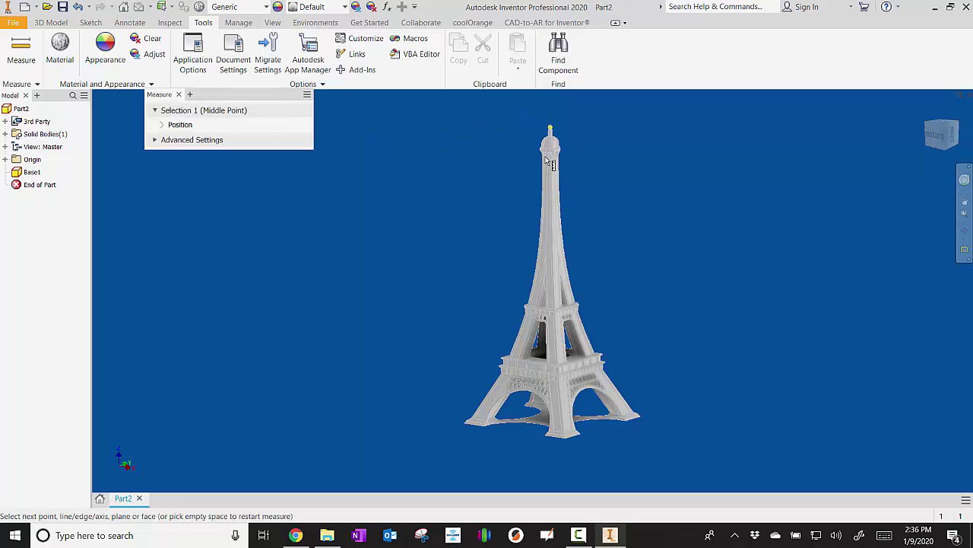
{"action": "left_click", "coordinate": [549, 426]}
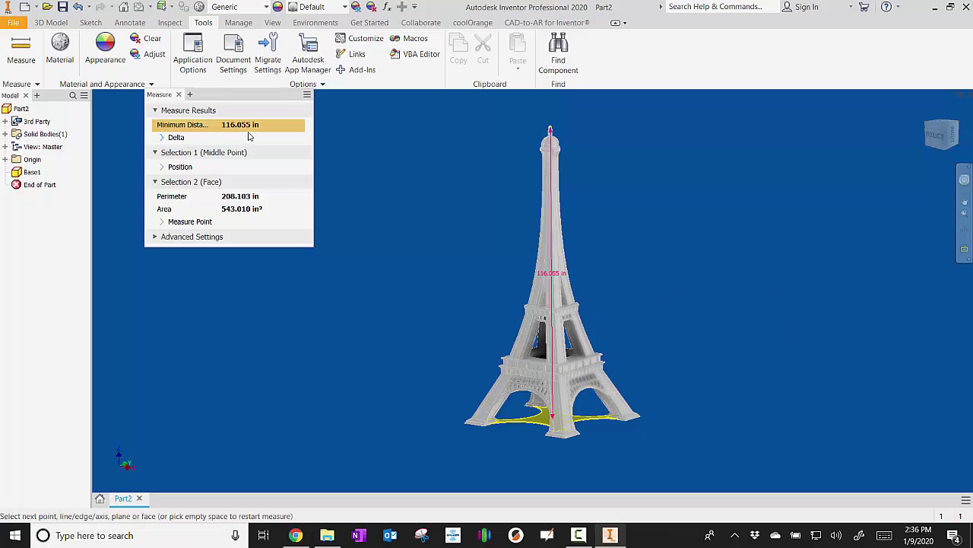
Step: Orbit round to check the base face, then close the Measure panel
{"action": "left_click", "coordinate": [964, 231]}
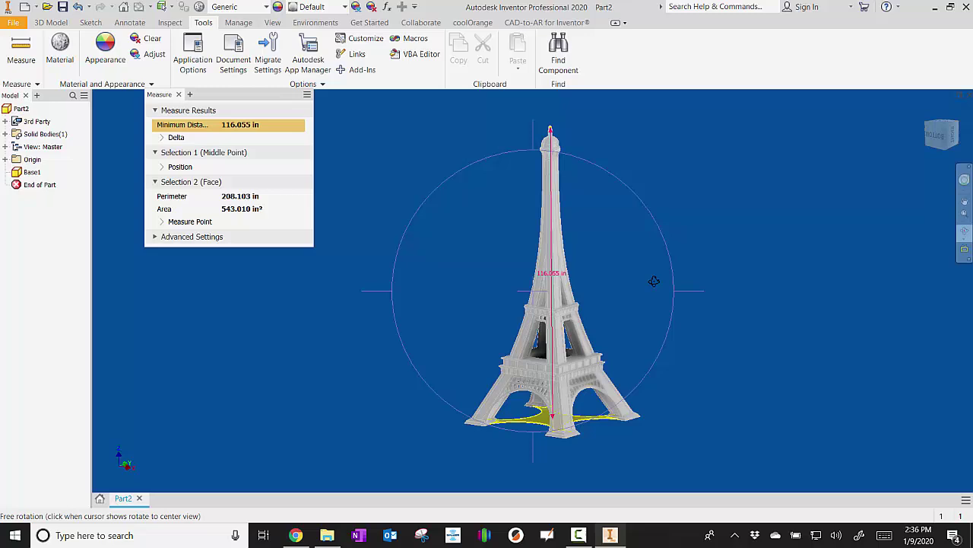
{"action": "left_click_drag", "start_coordinate": [654, 282], "coordinate": [518, 285]}
{"action": "left_click_drag", "start_coordinate": [591, 356], "coordinate": [580, 376]}
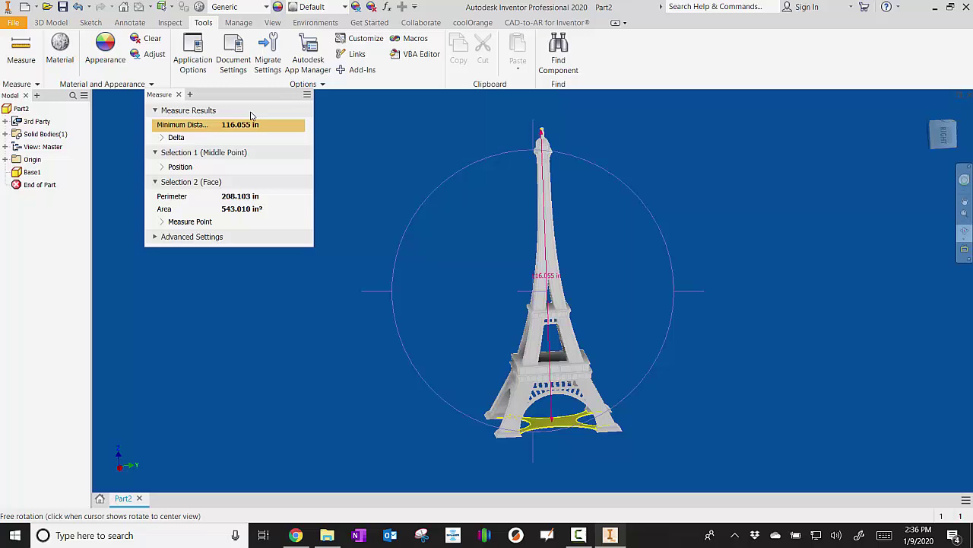
{"action": "key", "text": "Escape"}
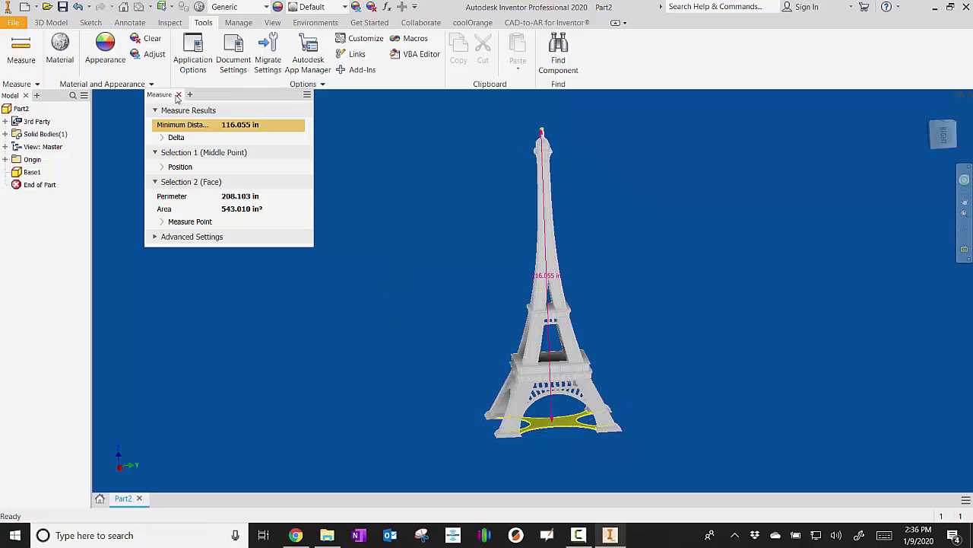
{"action": "left_click", "coordinate": [178, 94]}
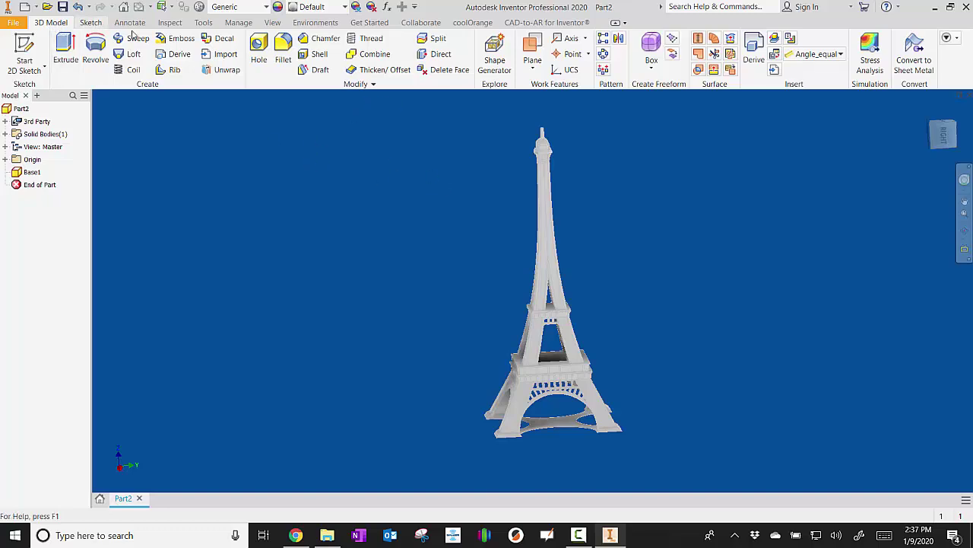
Step: Window-select the tower body in Direct edit and apply a uniform 0.5 scale
{"action": "left_click", "coordinate": [438, 55]}
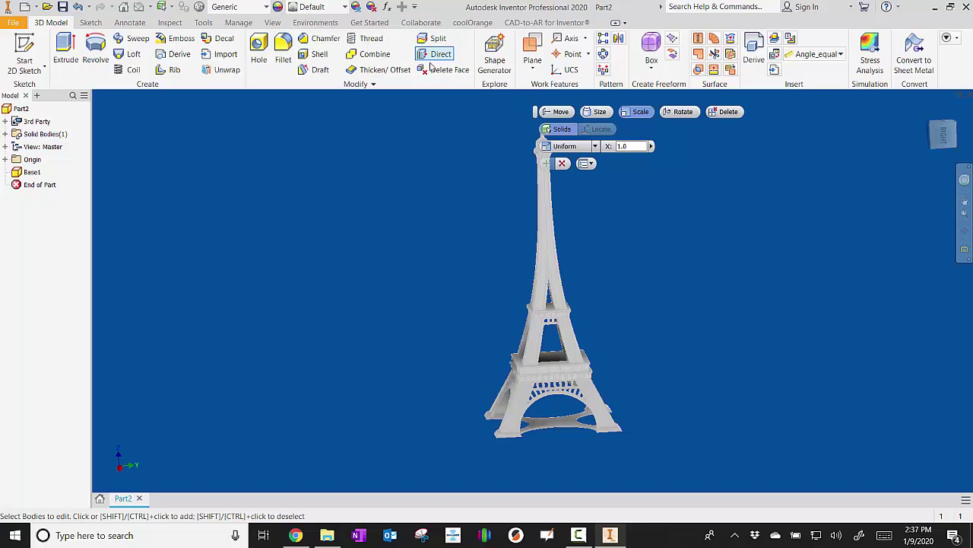
{"action": "left_click_drag", "start_coordinate": [388, 107], "coordinate": [706, 464]}
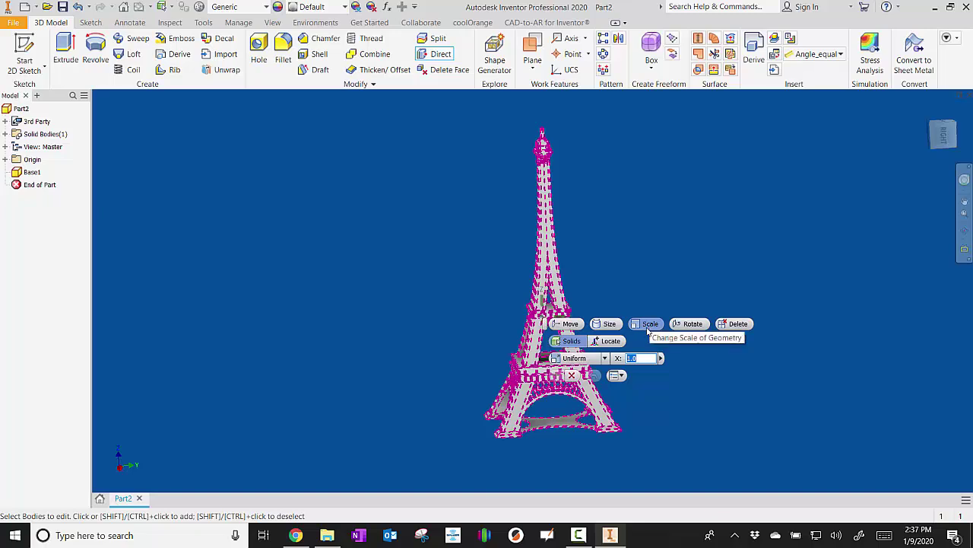
{"action": "left_click", "coordinate": [648, 327]}
{"action": "left_click", "coordinate": [643, 358]}
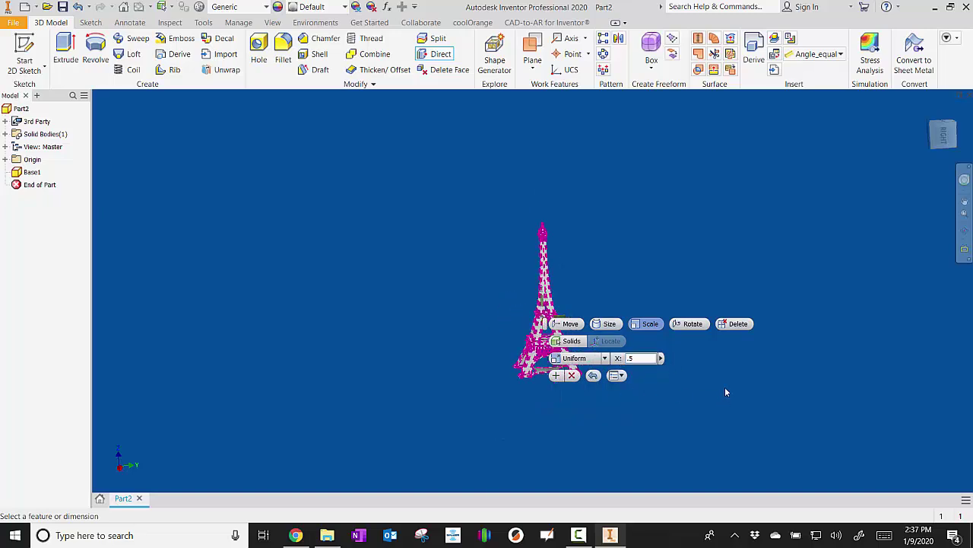
{"action": "key", "text": "Return"}
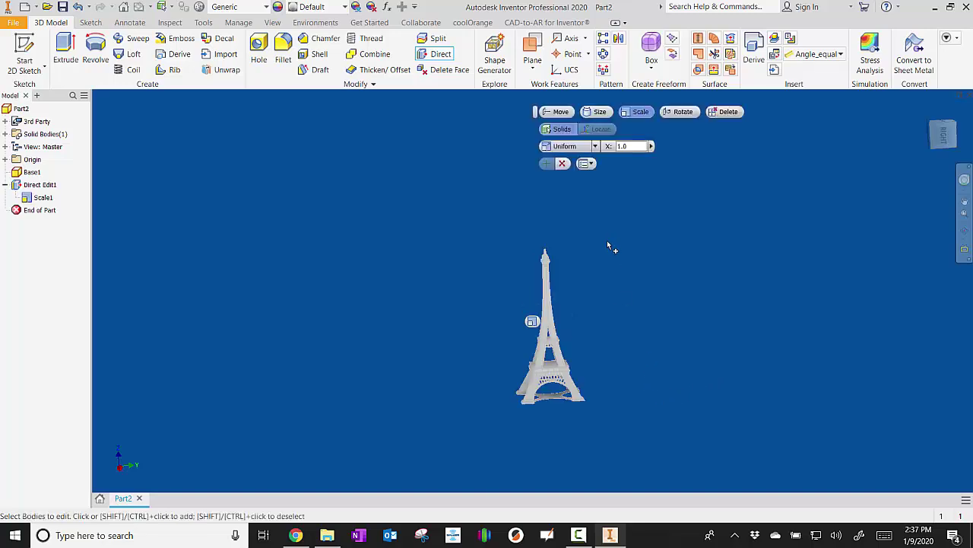
Step: Set the scale factor to 2, select the whole tower body, and apply it
{"action": "left_click", "coordinate": [553, 325]}
{"action": "left_click", "coordinate": [620, 146]}
{"action": "type", "text": "2"}
{"action": "left_click_drag", "start_coordinate": [457, 220], "coordinate": [647, 448]}
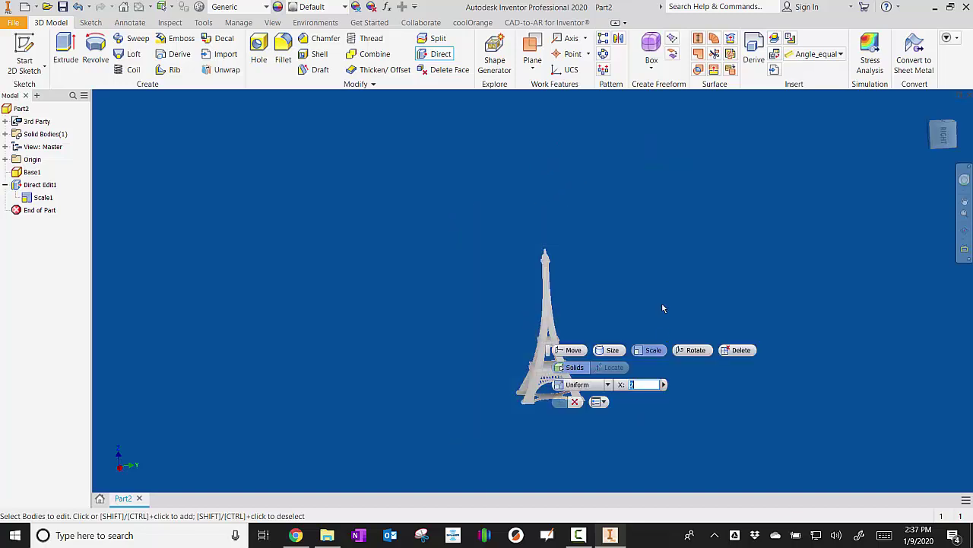
{"action": "key", "text": "Return"}
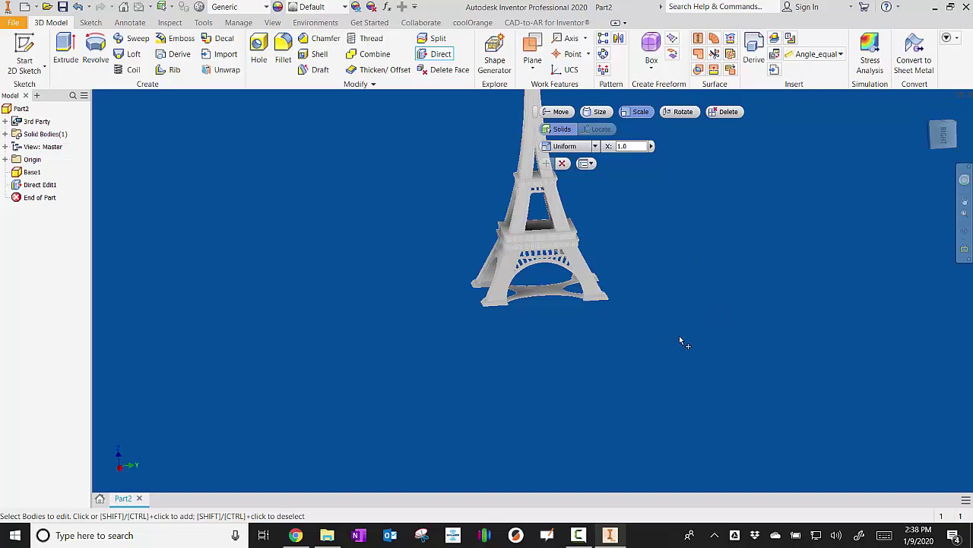
Step: Reselect the tower, cancel the doubled-size preview, and exit the direct edit
{"action": "left_click_drag", "start_coordinate": [744, 340], "coordinate": [380, 29]}
{"action": "scroll", "coordinate": [520, 164], "scroll_direction": "up", "scroll_amount": 4}
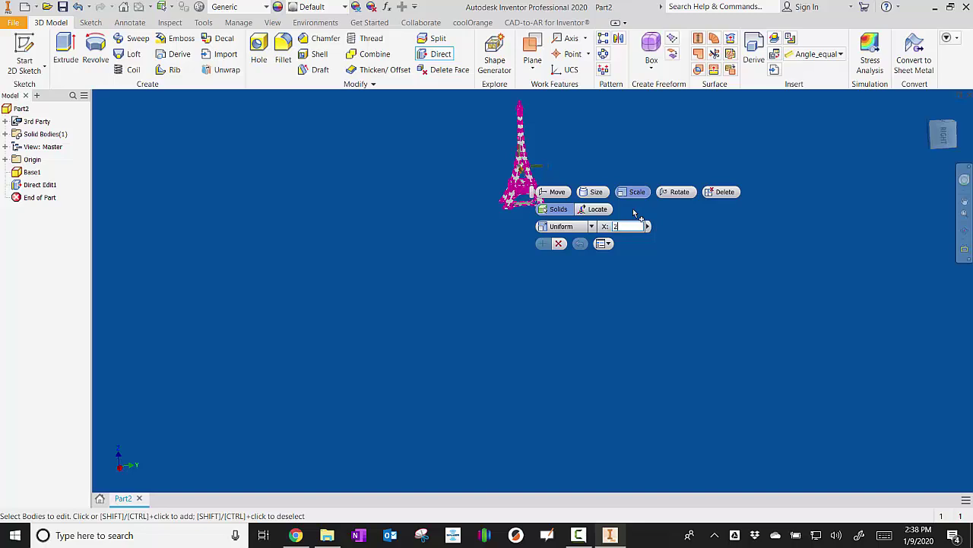
{"action": "key", "text": "Return"}
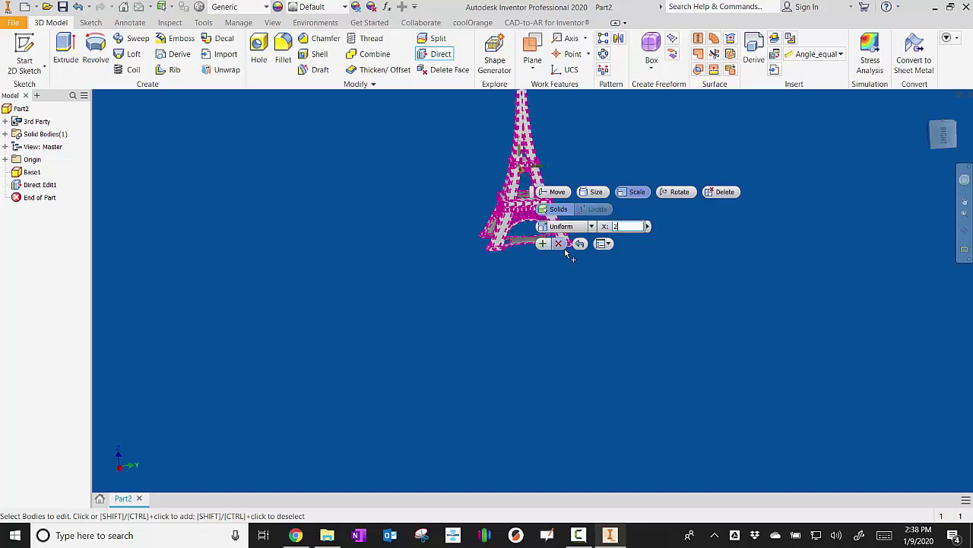
{"action": "left_click", "coordinate": [645, 281]}
{"action": "key", "text": "Escape"}
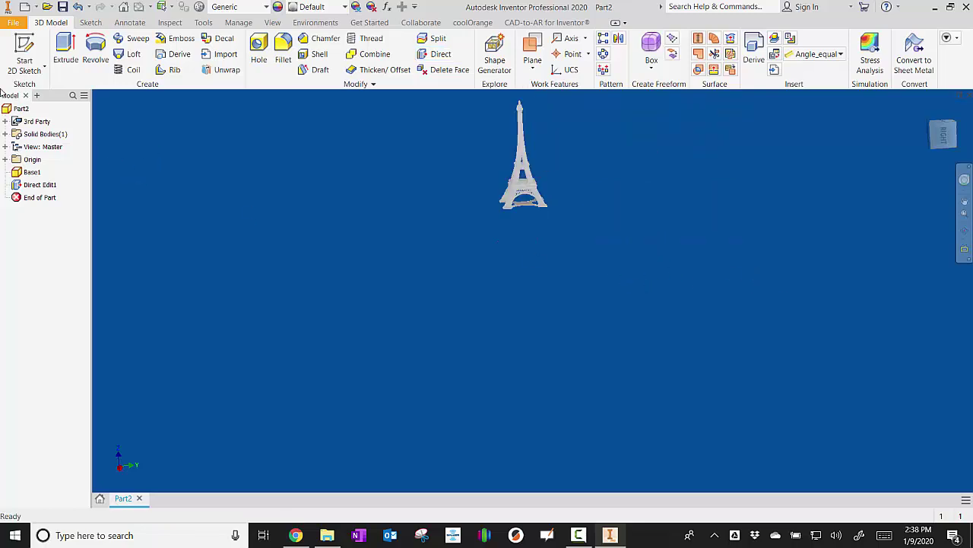
Step: Open the Save As dialog for Part2, pointed at the Desktop as an Inventor .ipt part
{"action": "left_click", "coordinate": [15, 23]}
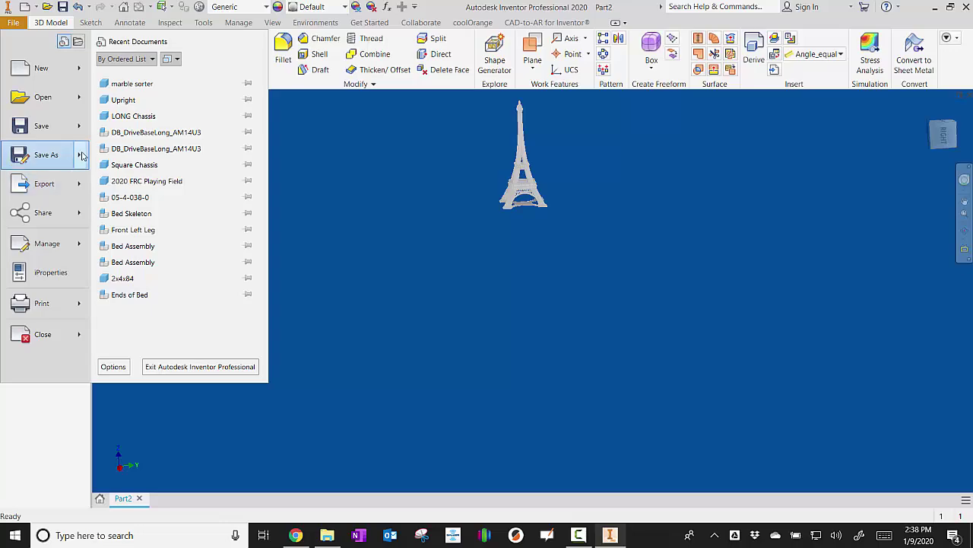
{"action": "left_click", "coordinate": [48, 155]}
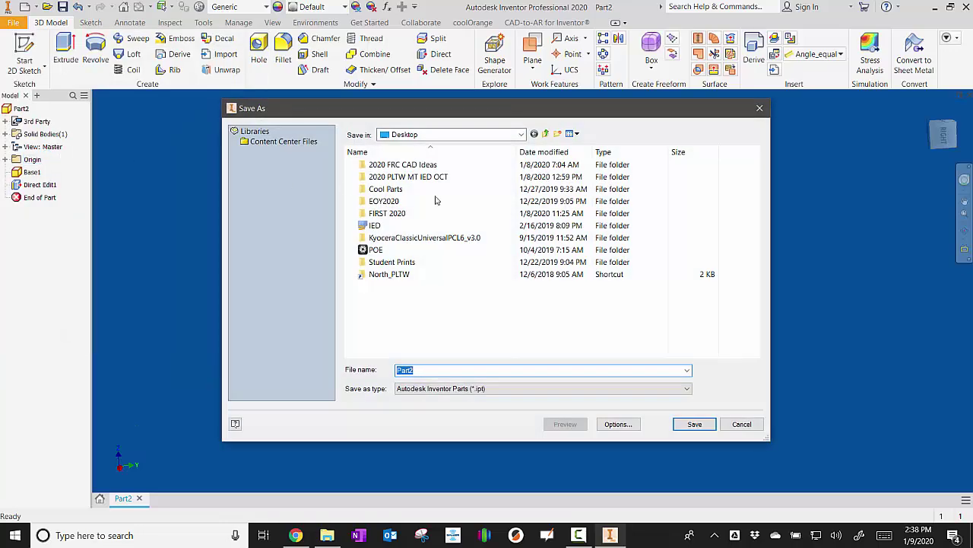